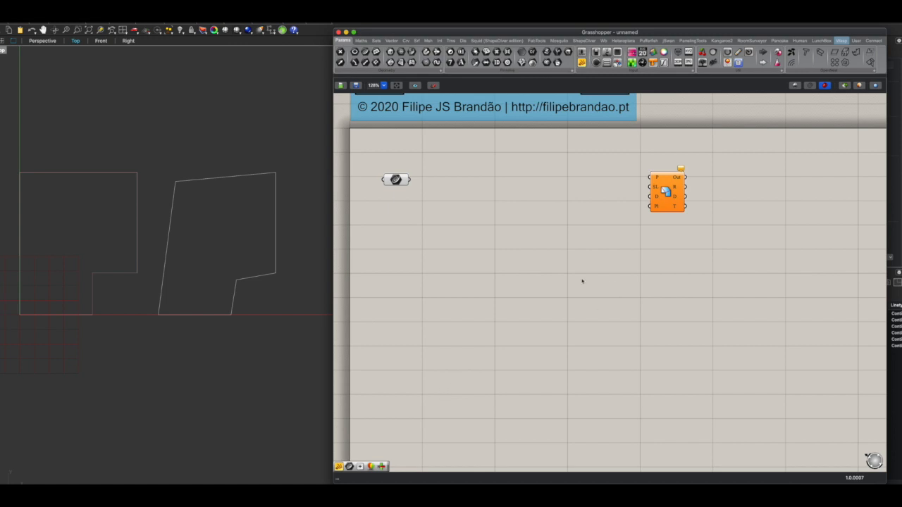
Step: Examine the irregular outline's vertices and the polygon referenced by the Curve parameter
left_click(244, 249)
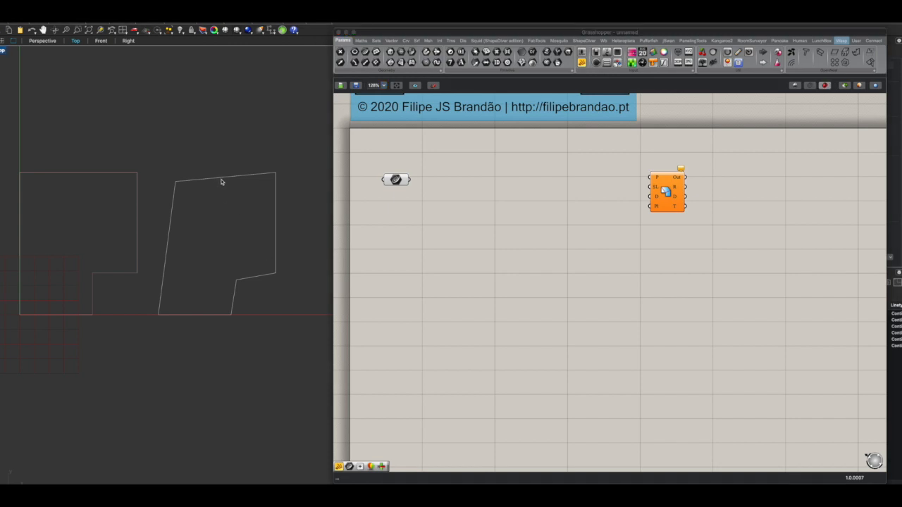
left_click(221, 182)
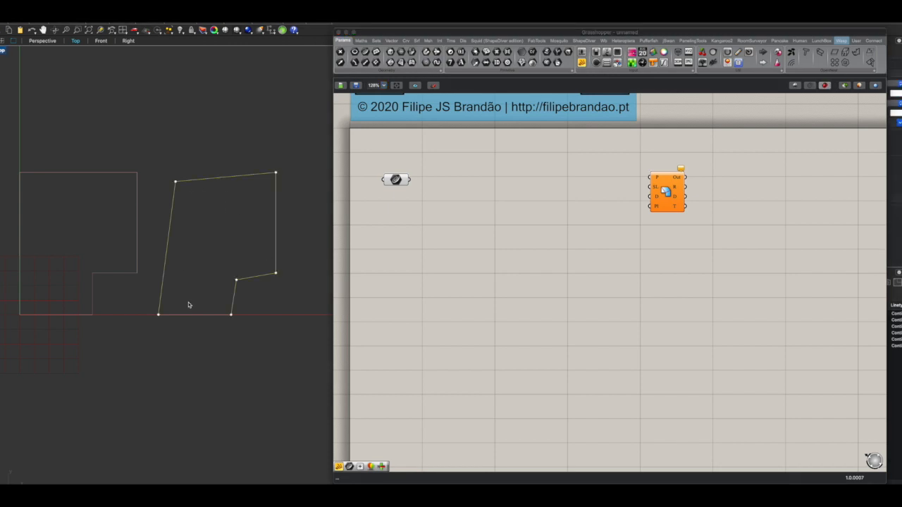
left_click(210, 233)
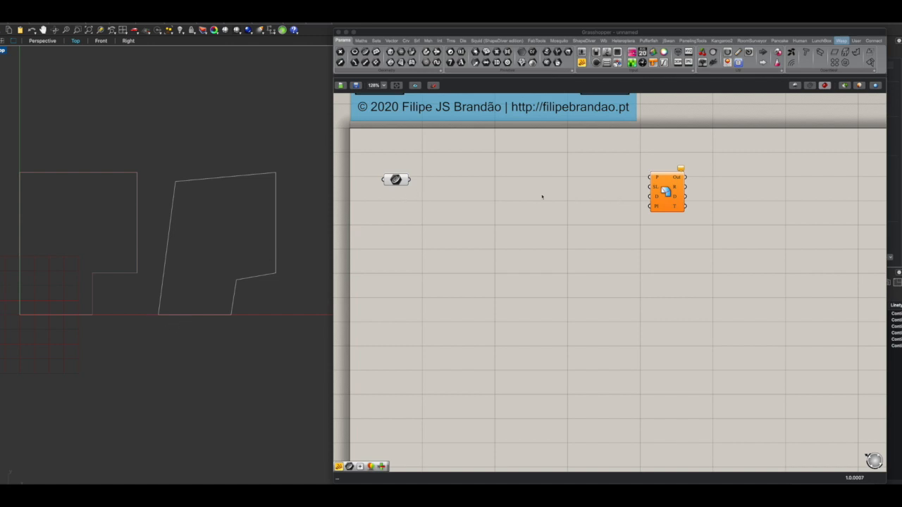
left_click(396, 179)
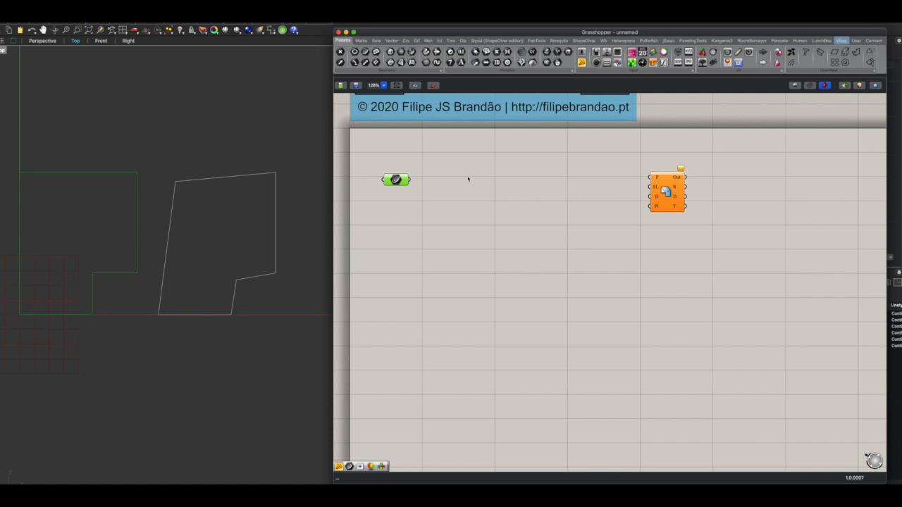
left_click(493, 222)
Step: Move the vertex-labelling component group, with its inputs, up to just below the Curve parameter and the script component
scroll(497, 228, "down", 4)
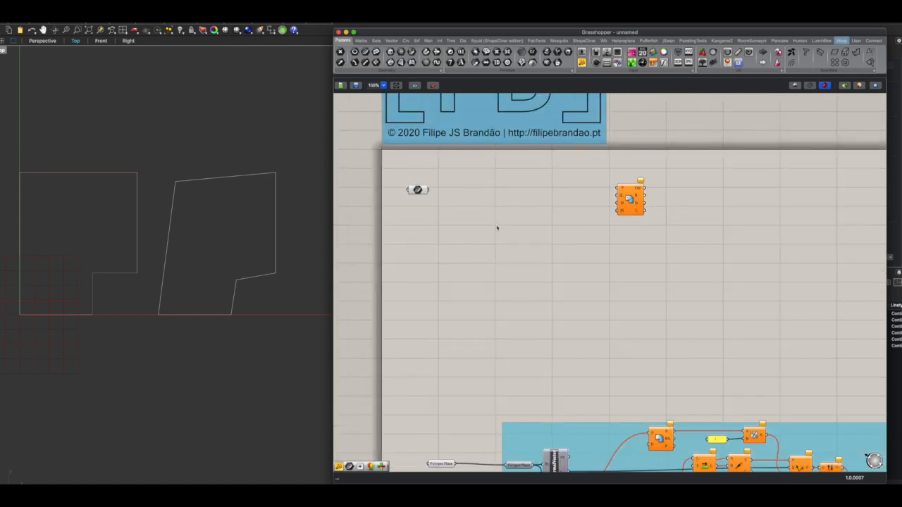
right_click_drag(485, 213, 447, 147)
left_click_drag(372, 288, 847, 453)
left_click_drag(550, 350, 534, 196)
scroll(525, 200, "up", 1)
Step: Connect the Curve parameter to the labelling group's Polygon input and to the script component's P input
left_click(402, 138)
left_click_drag(390, 123, 445, 236)
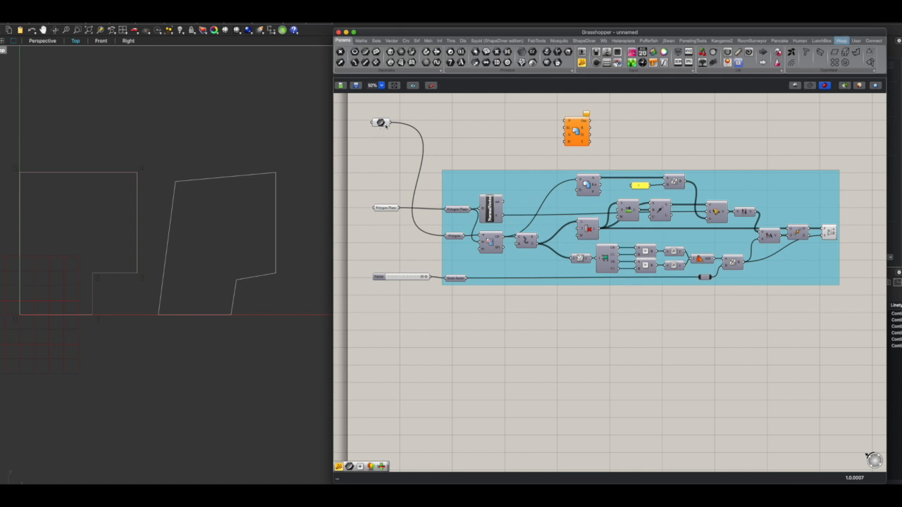
left_click_drag(390, 123, 599, 144)
left_click(421, 147)
right_click_drag(422, 147, 462, 149)
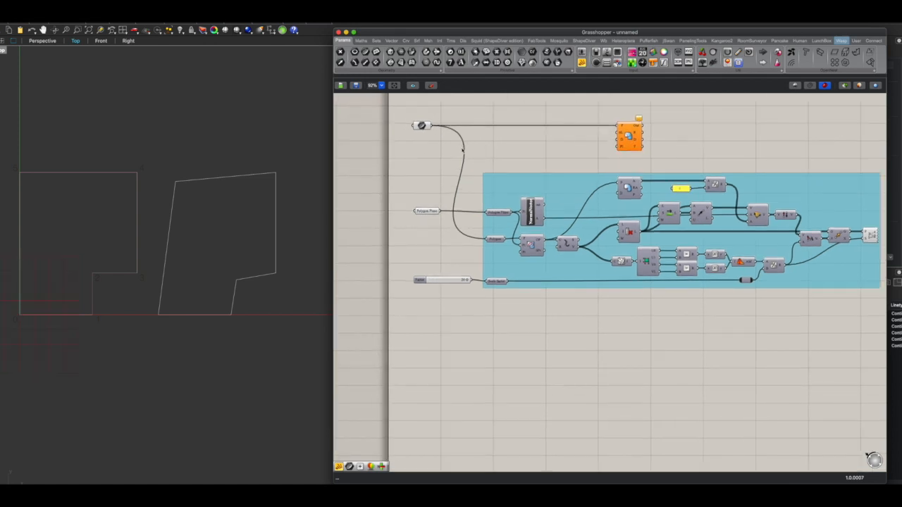
Step: Duplicate the Curve parameter and place the copy just below the original
left_click(426, 127)
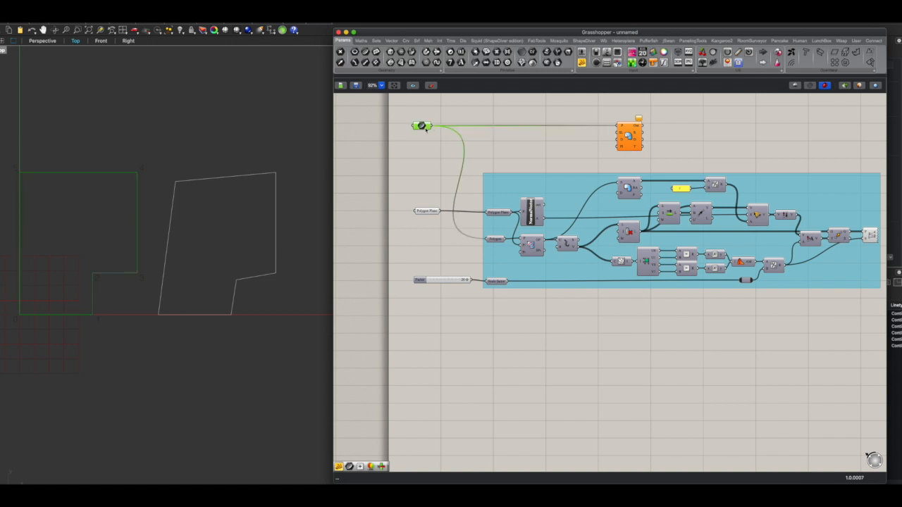
left_click_drag(425, 148, 425, 148, "alt")
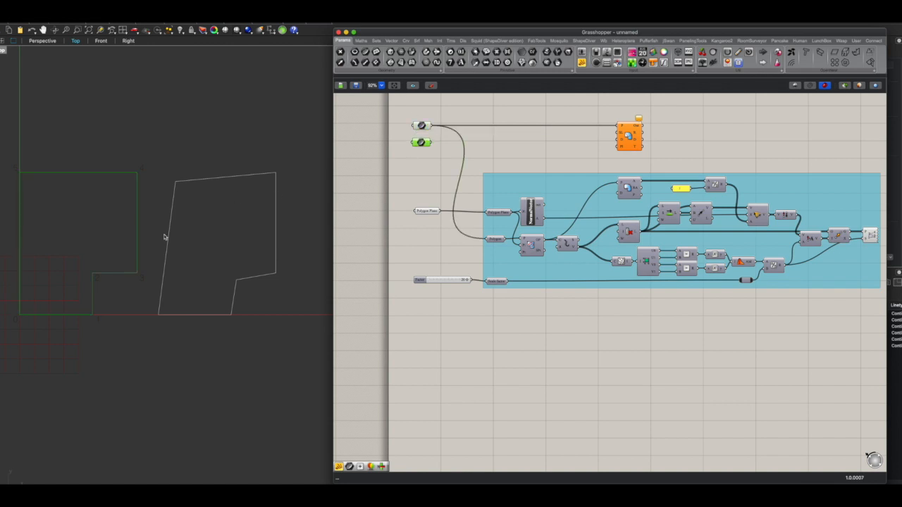
left_click(477, 200)
Step: Add an Explode component beside the duplicated Curve parameter and connect that curve to its C input
double_click(486, 169)
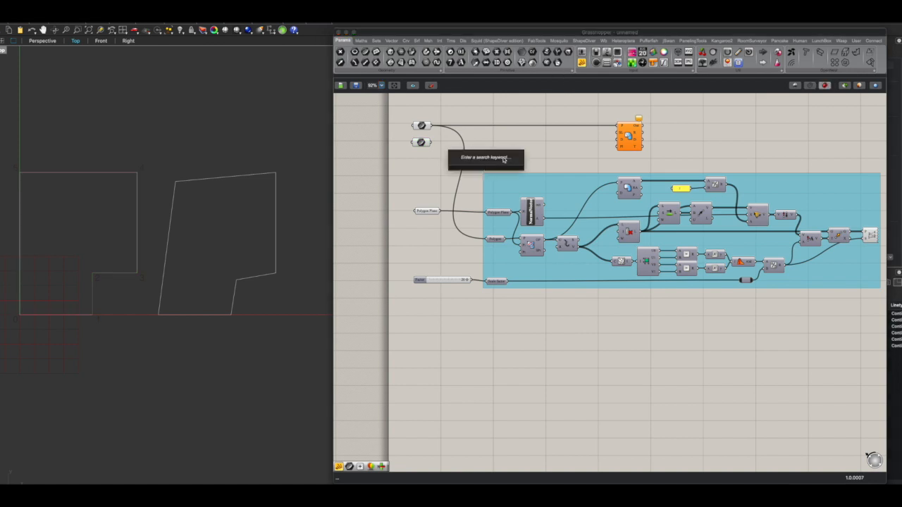
type("curve")
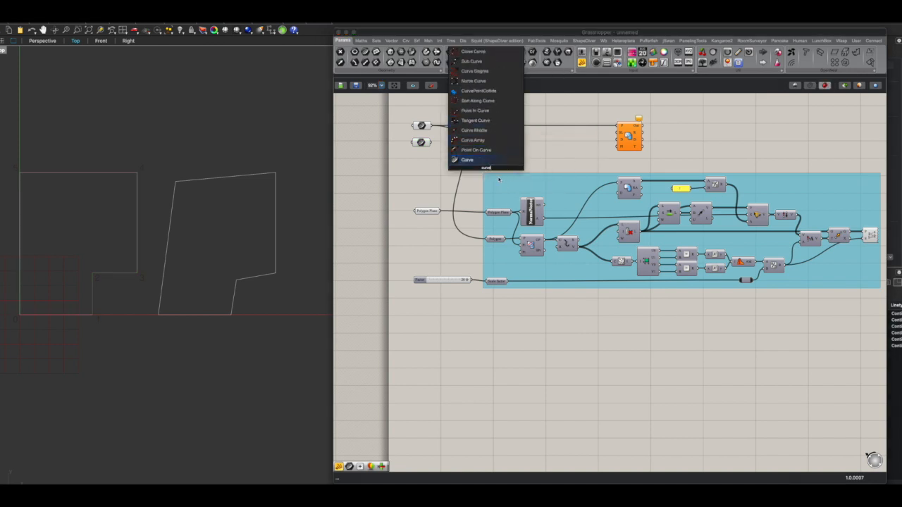
key("BackSpace")
key("BackSpace")
key("BackSpace")
key("BackSpace")
key("BackSpace")
type("4xpl")
left_click(472, 158)
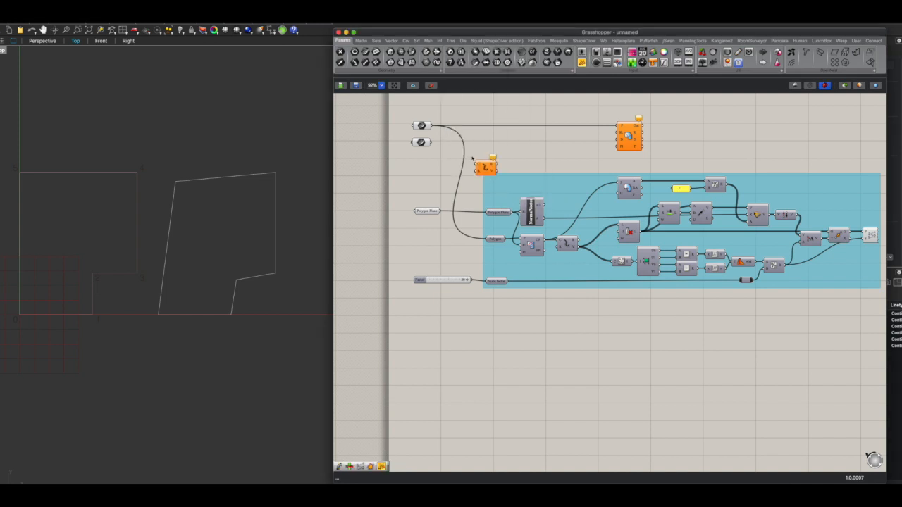
left_click_drag(431, 142, 458, 149)
Step: Add a curve Length component next to the Explode component and feed it the exploded segments
double_click(482, 151)
type("leng")
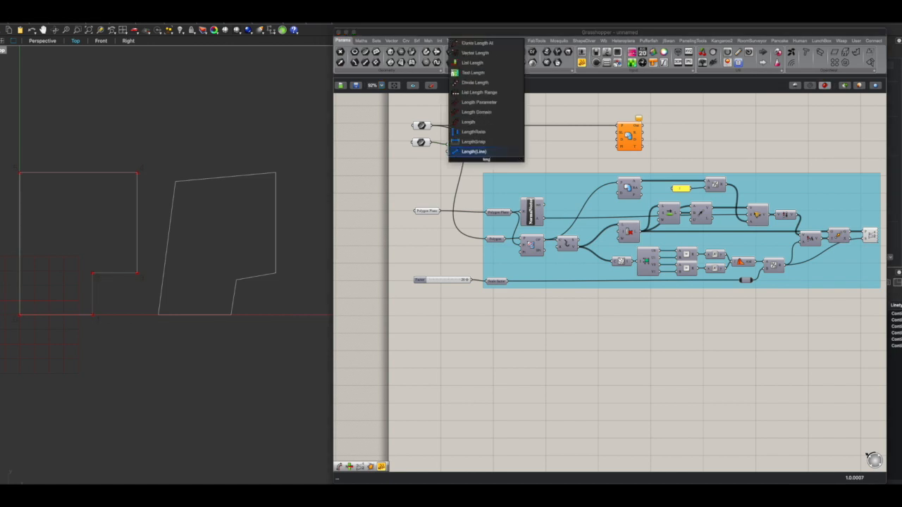
left_click(473, 123)
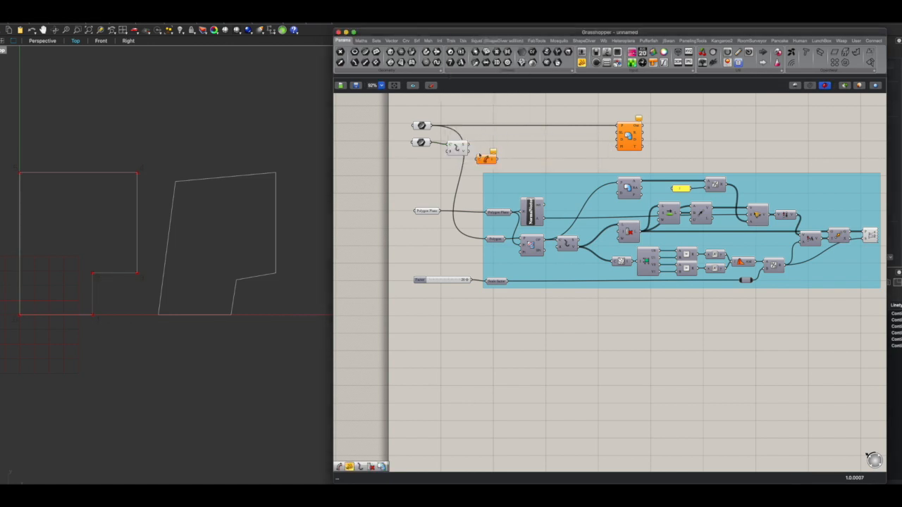
mouse_move(471, 149)
left_mouse_down()
mouse_move(486, 161)
mouse_move(483, 146)
left_mouse_up()
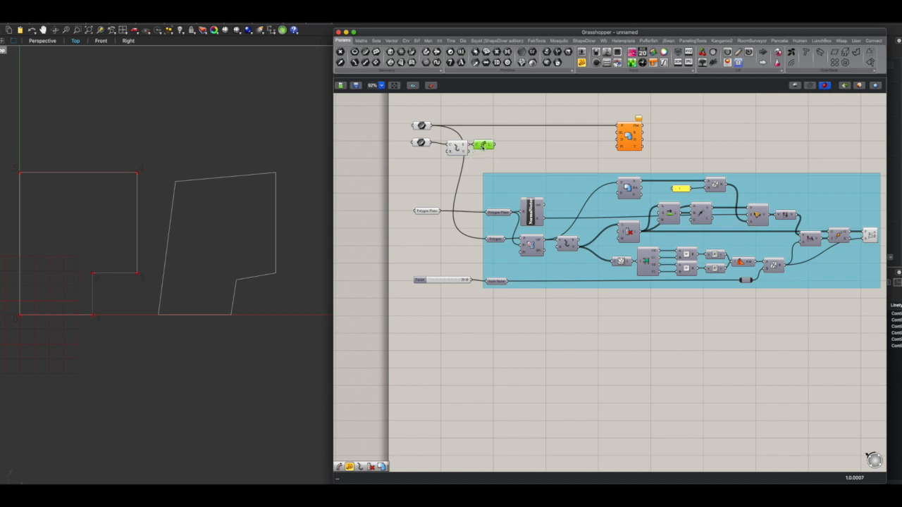
Step: Show the segment lengths in a Panel and connect that panel to the script component's SL input
left_click(528, 150)
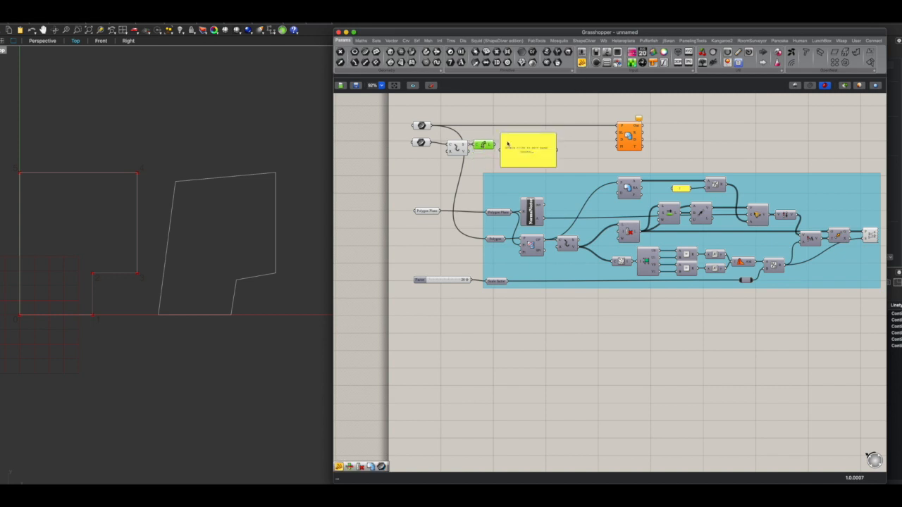
left_click_drag(494, 144, 501, 155)
left_click_drag(520, 157, 617, 138)
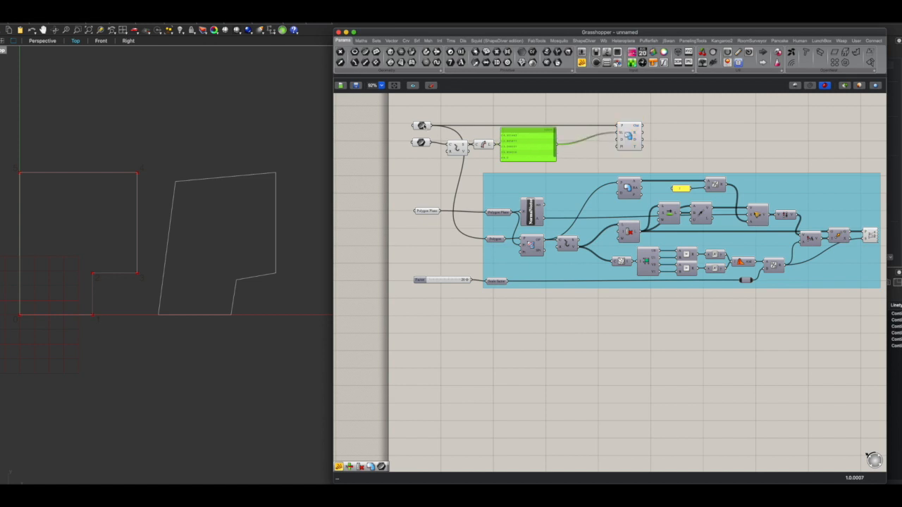
left_click_drag(523, 155, 528, 157)
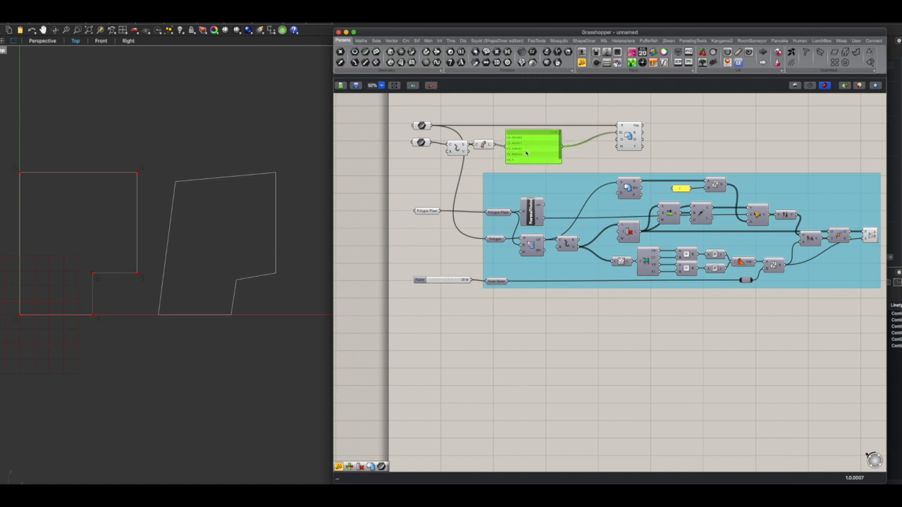
left_click(423, 125)
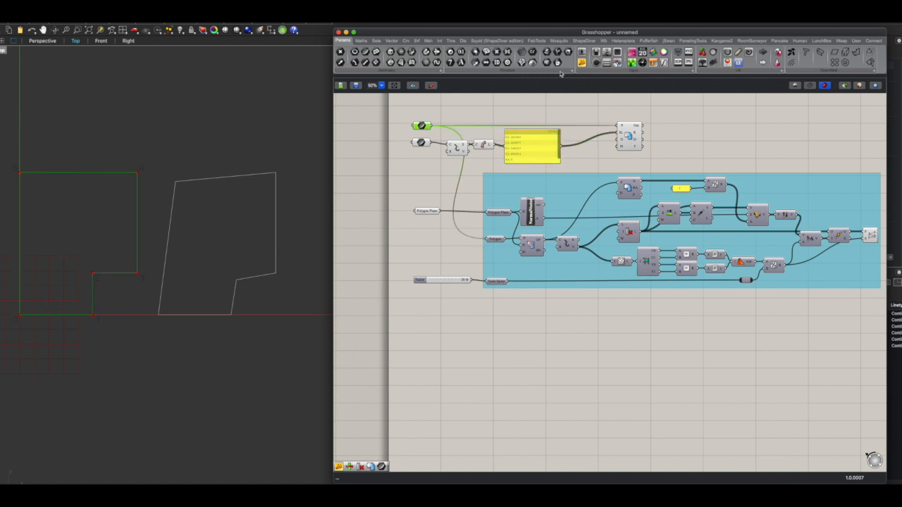
Step: Add a Panel beside the script component and connect its Out output to it
left_click(583, 63)
left_click(698, 135)
left_click_drag(645, 129, 669, 131)
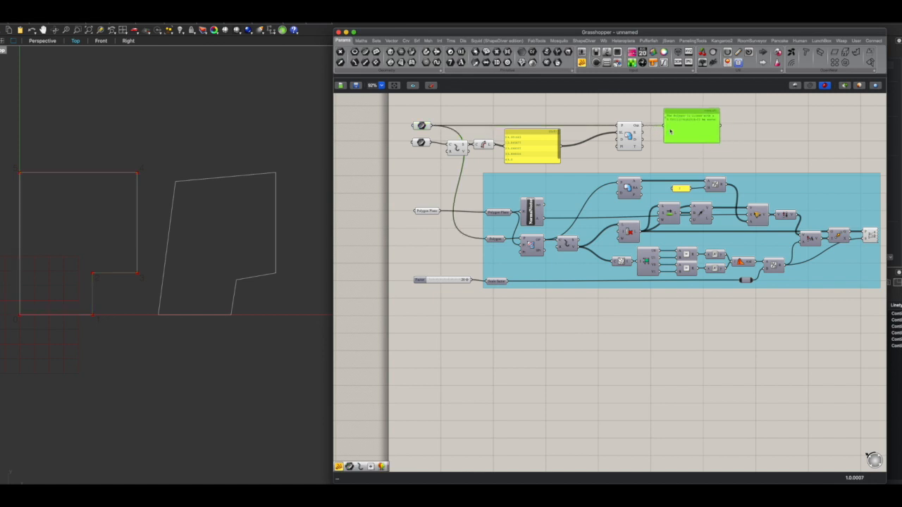
left_click(426, 183)
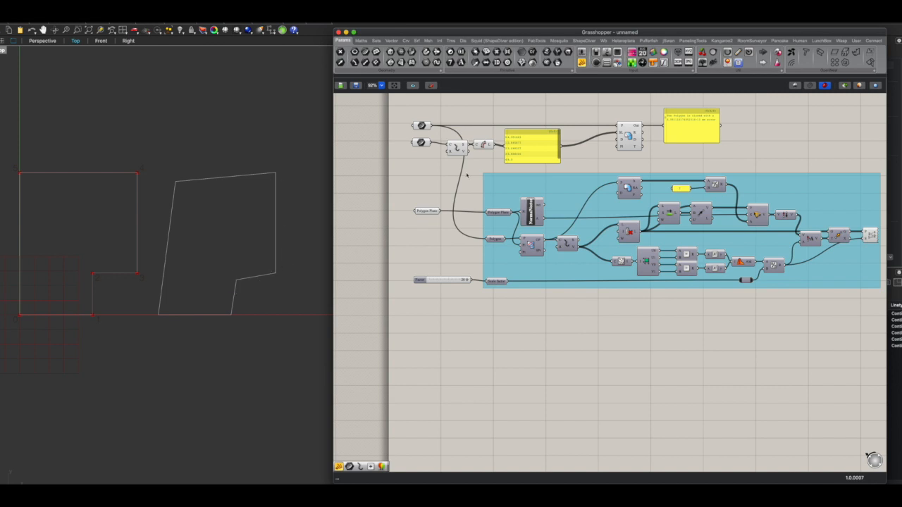
Step: Reposition the two Curve parameters slightly so they line up one above the other with more spacing
left_click_drag(422, 125, 417, 124)
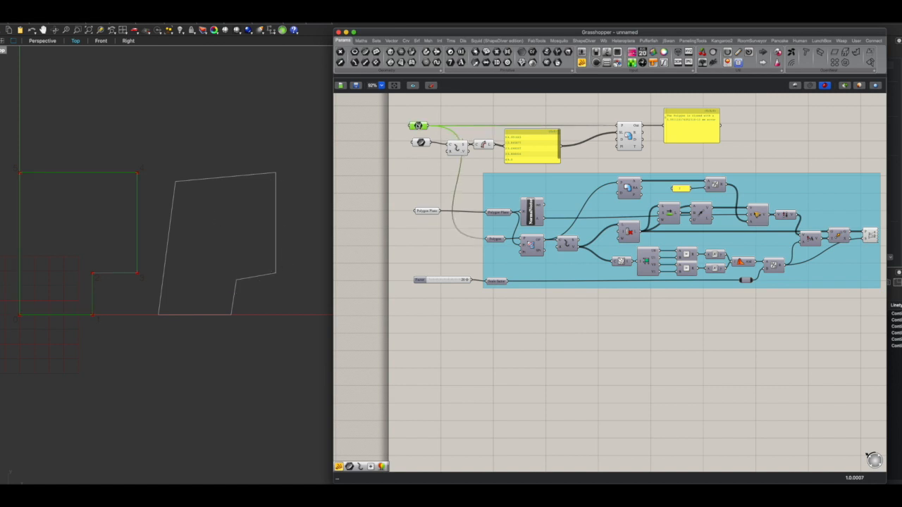
left_click(421, 141)
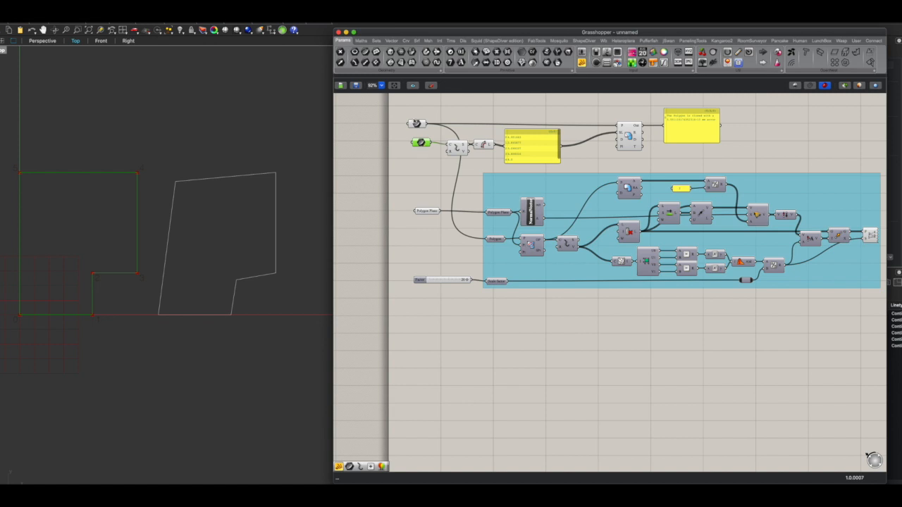
left_click_drag(422, 143, 416, 145)
left_click(414, 174)
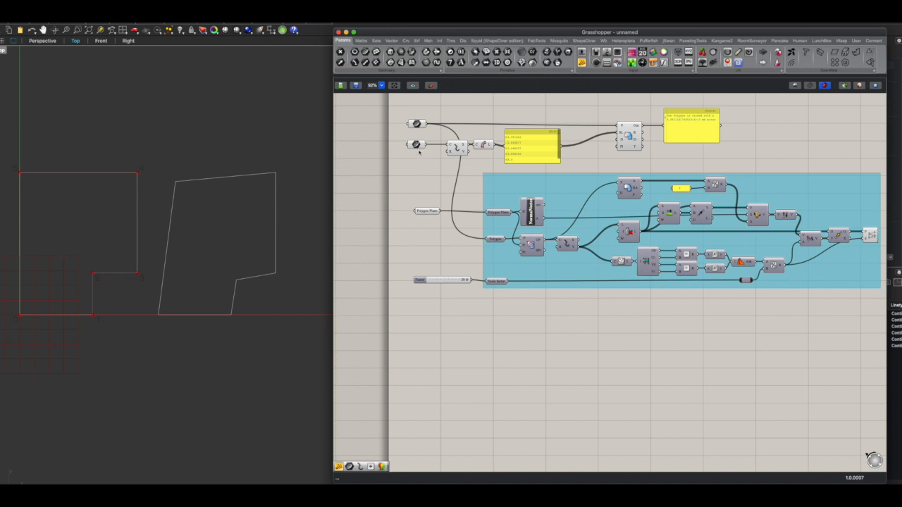
Step: Set the lower Curve parameter to reference the irregular polygon drawn in the Top viewport
left_click(416, 145)
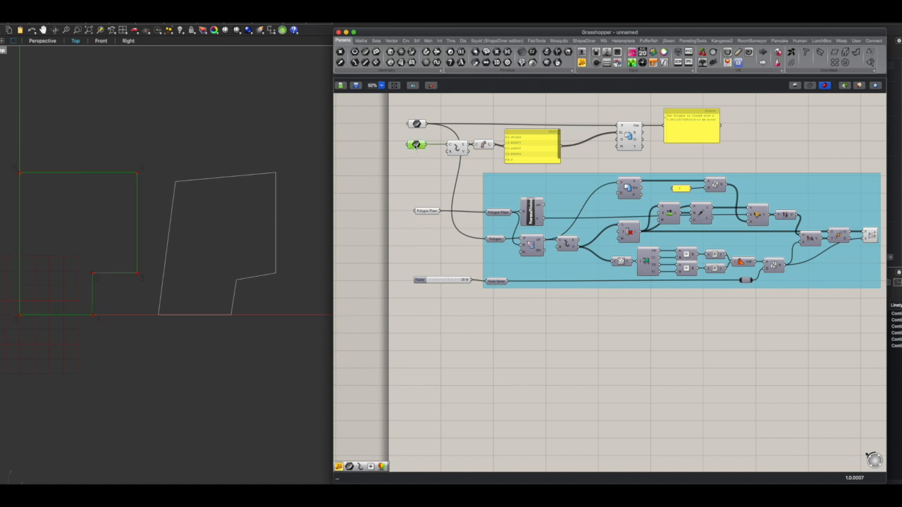
right_click(416, 144)
left_click(253, 179)
left_click(253, 178)
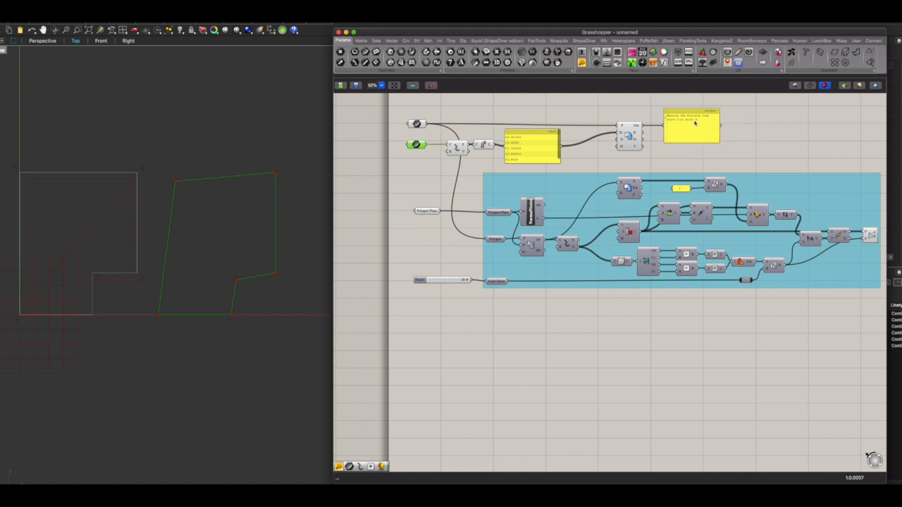
Step: Measure the distance between the irregular polygon's bottom-left and top-right vertices in Rhino
left_click(206, 265)
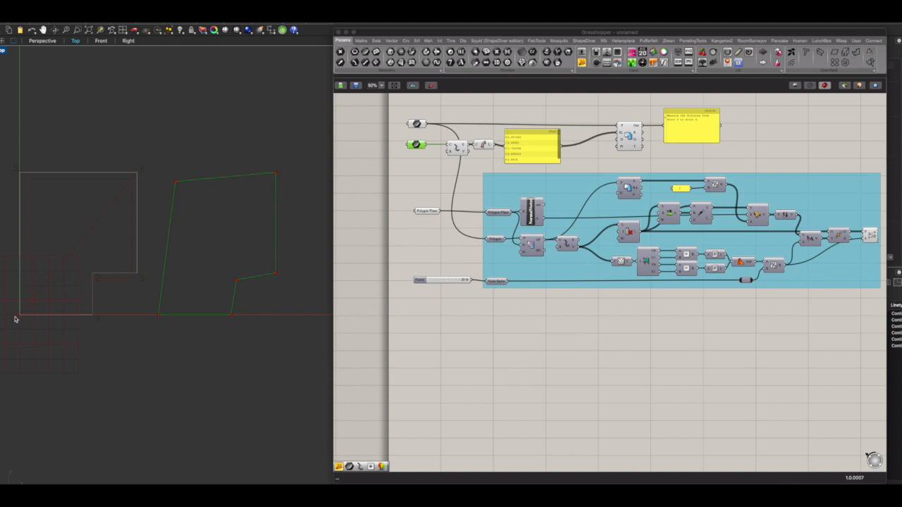
type("di")
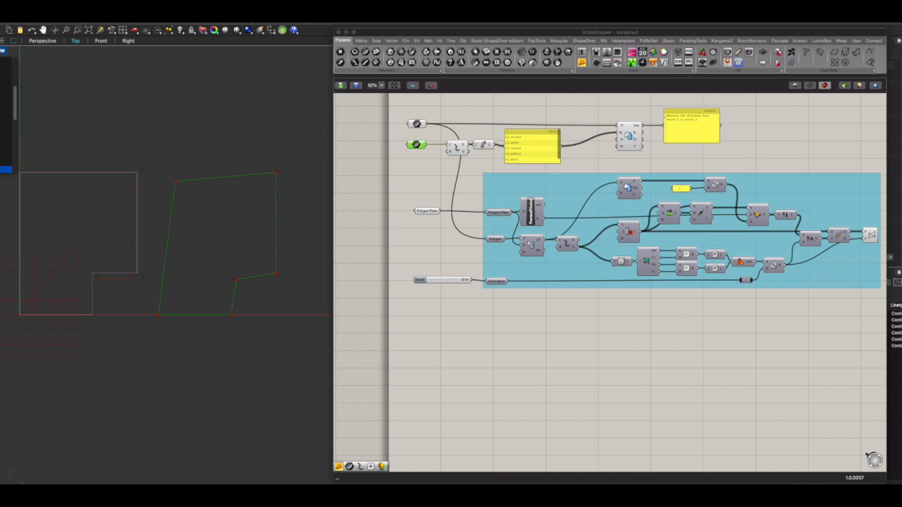
key("Return")
left_click(158, 314)
left_click(275, 174)
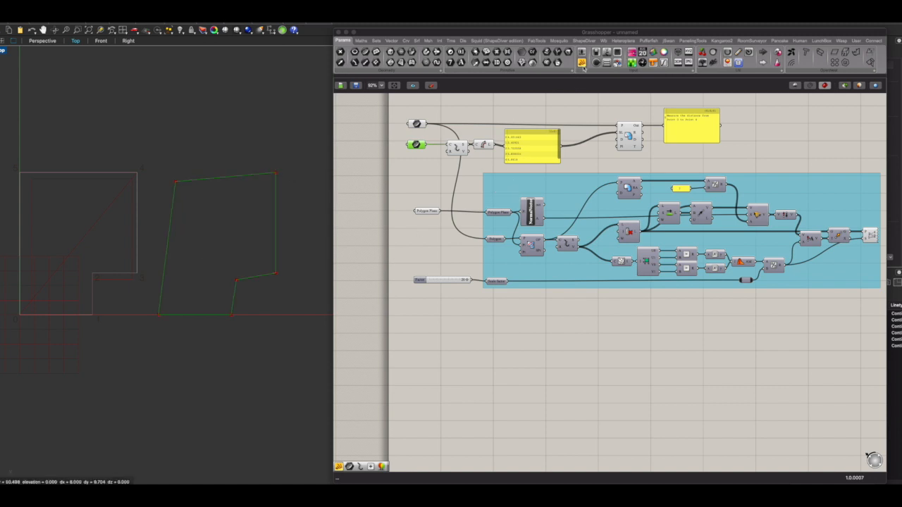
left_click(454, 194)
left_click(459, 187)
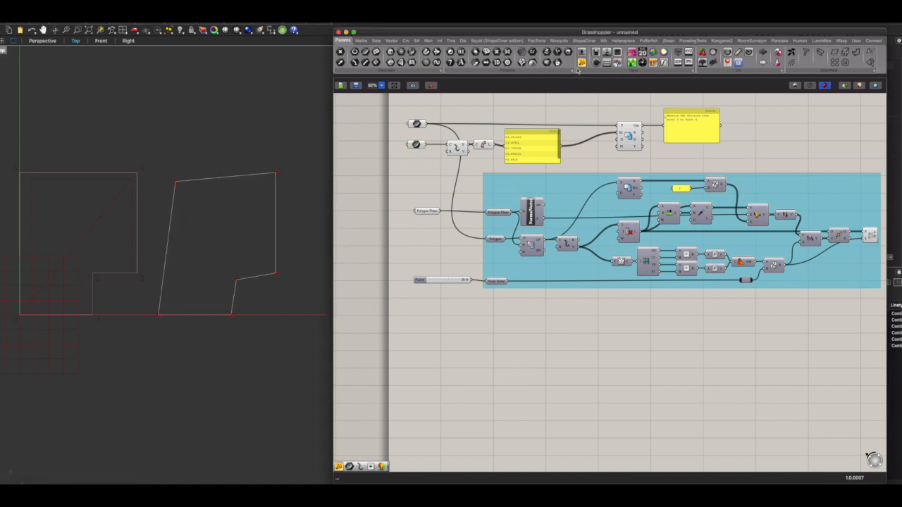
Step: Add a Panel below the Explode component and turn off its multiline data
left_click_drag(581, 62, 458, 191)
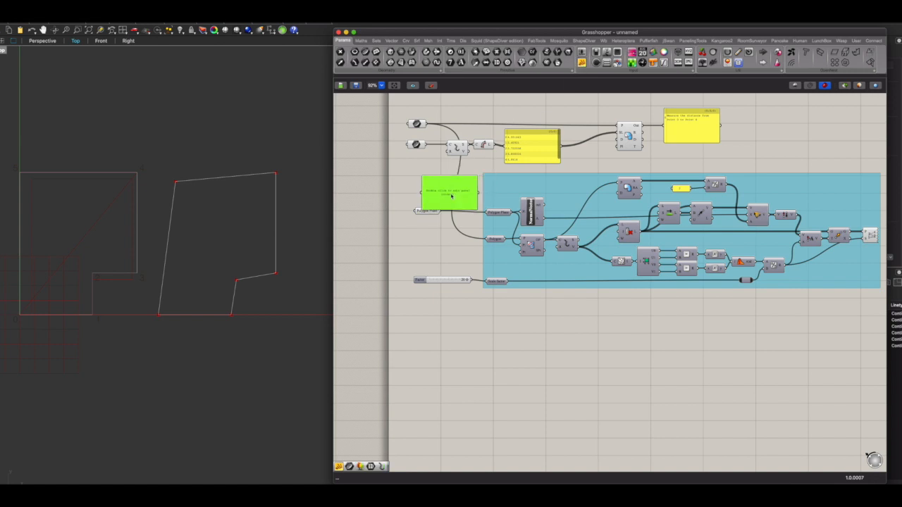
right_click(457, 195)
left_click(485, 210)
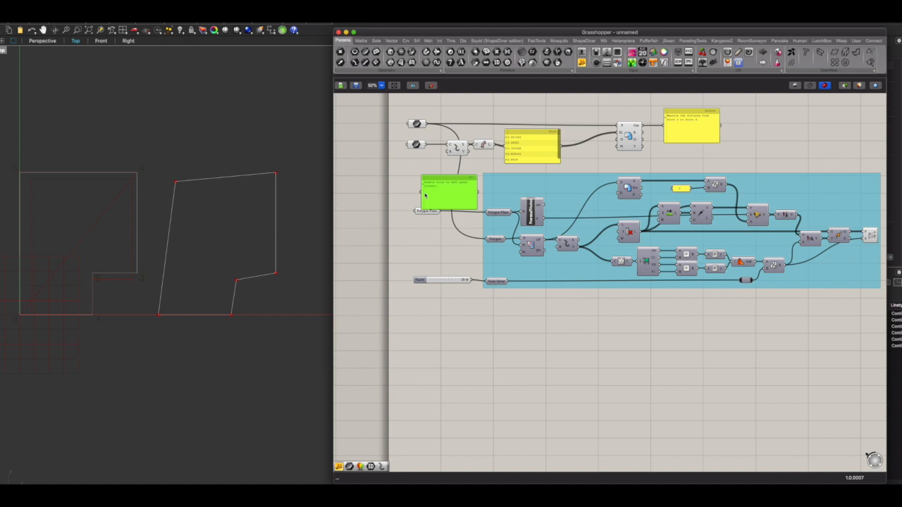
Step: Replace the new panel's placeholder text with the measured diagonal distance and connect it to the script component's D input
double_click(442, 195)
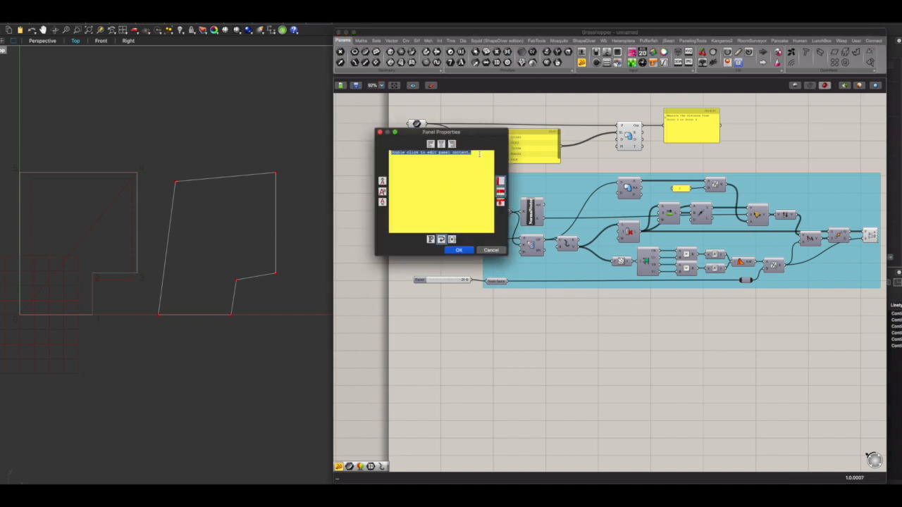
key("BackSpace")
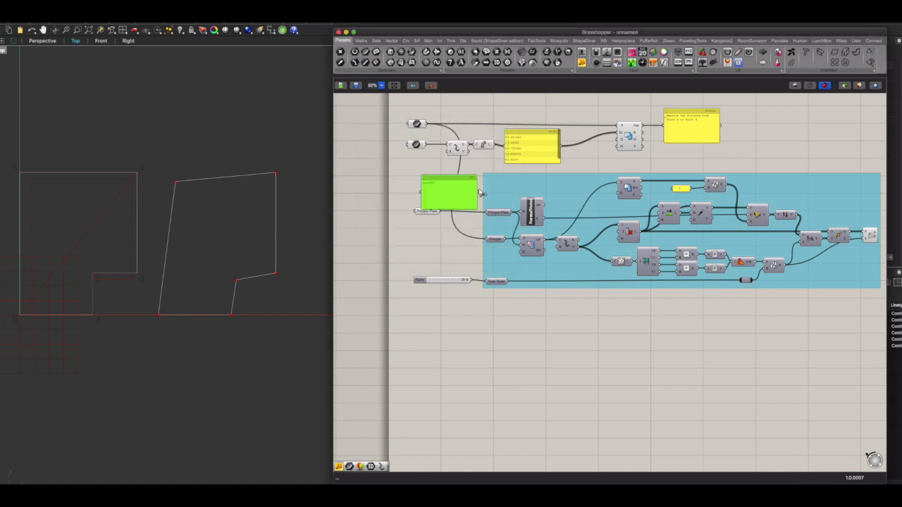
left_click_drag(480, 196, 620, 139)
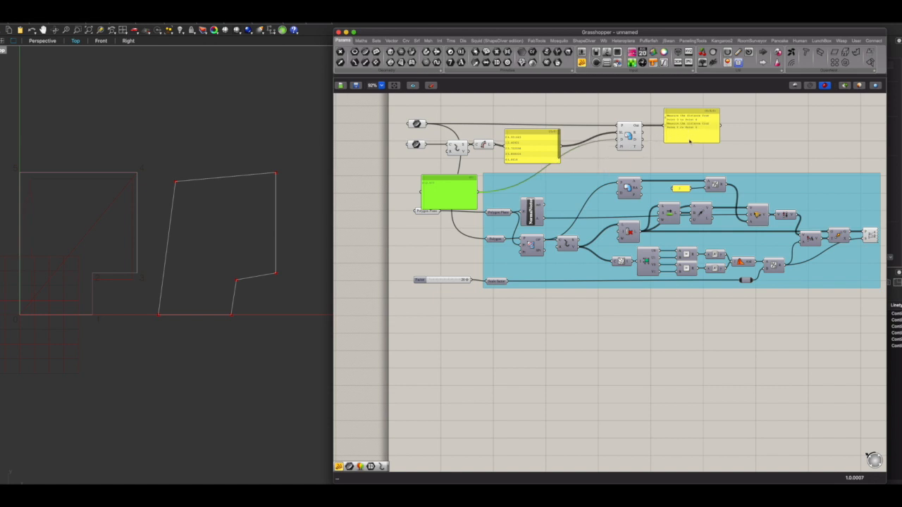
Step: Enlarge the script's output panel downward and measure in Rhino from the right end of the irregular polygon's base to its upper-left vertex
left_click_drag(690, 142, 689, 173)
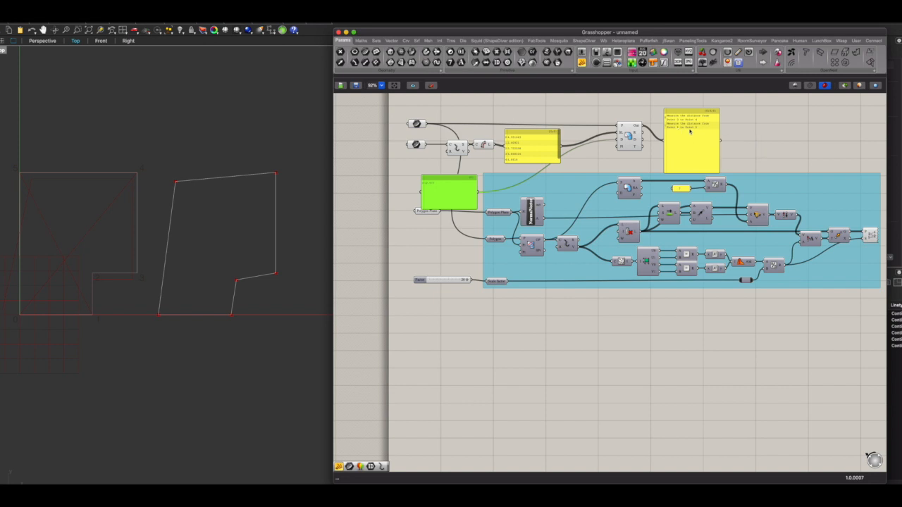
left_click(217, 288)
left_click(231, 314)
key("Escape")
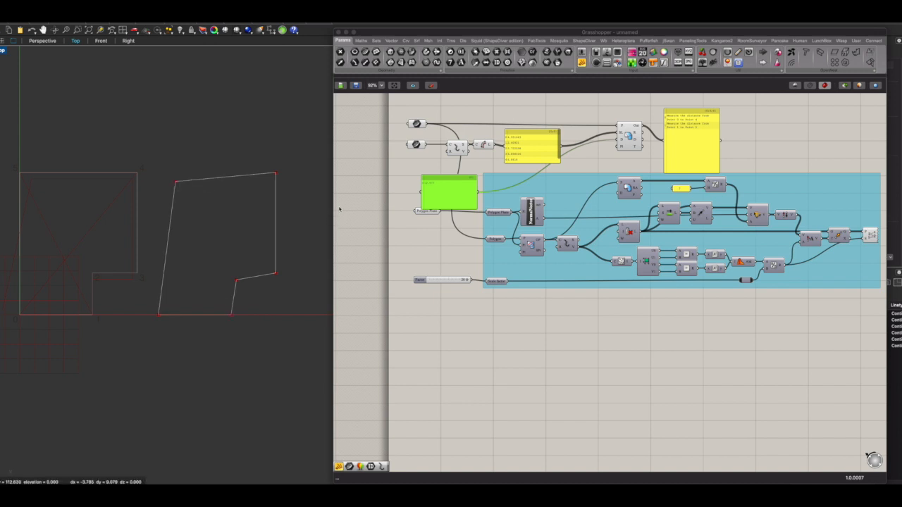
Step: Add 9.837 as the second line of the Grasshopper panel feeding the script's D input
left_click(452, 190)
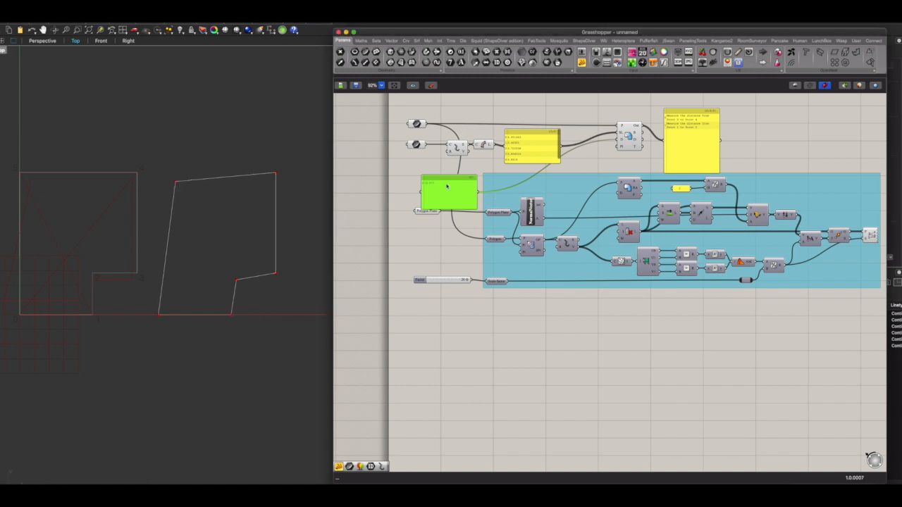
double_click(441, 184)
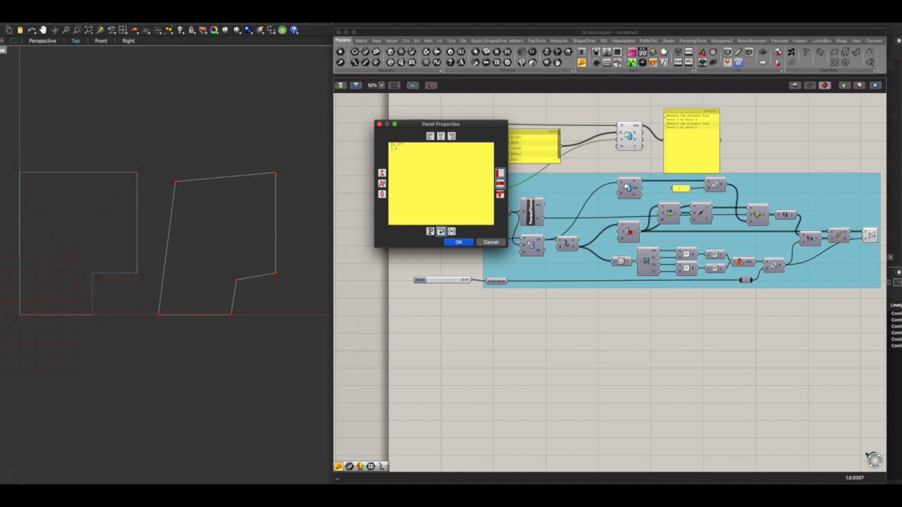
left_click(458, 242)
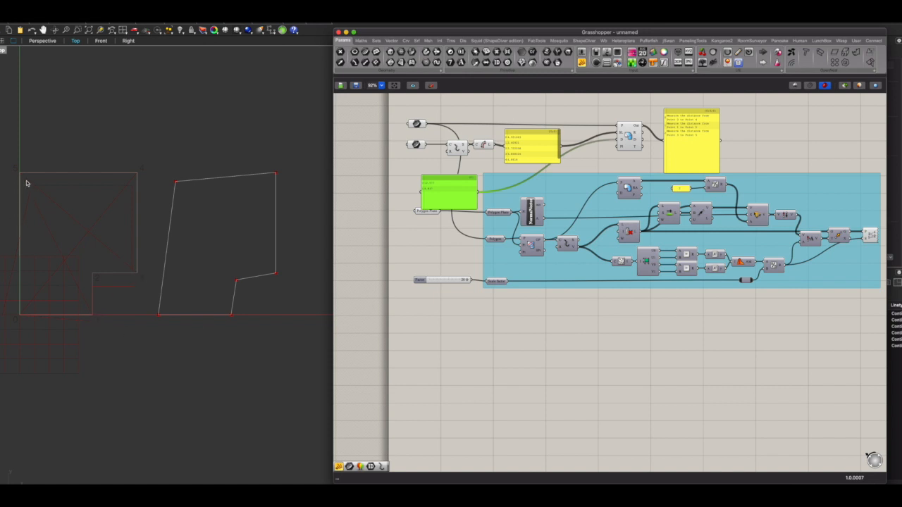
Step: Measure in Rhino the diagonal from the lower end of the irregular polygon's right edge to its upper-left vertex
left_click(223, 225)
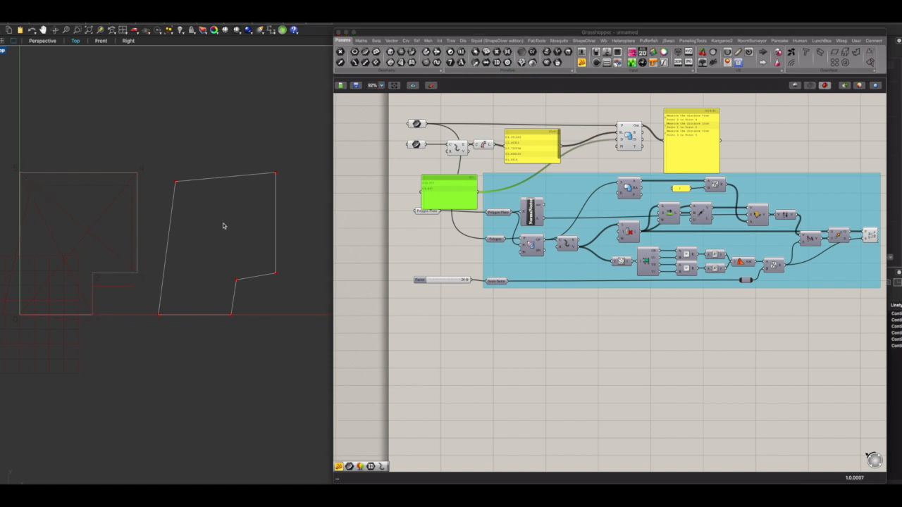
left_click(275, 273)
left_click(177, 182)
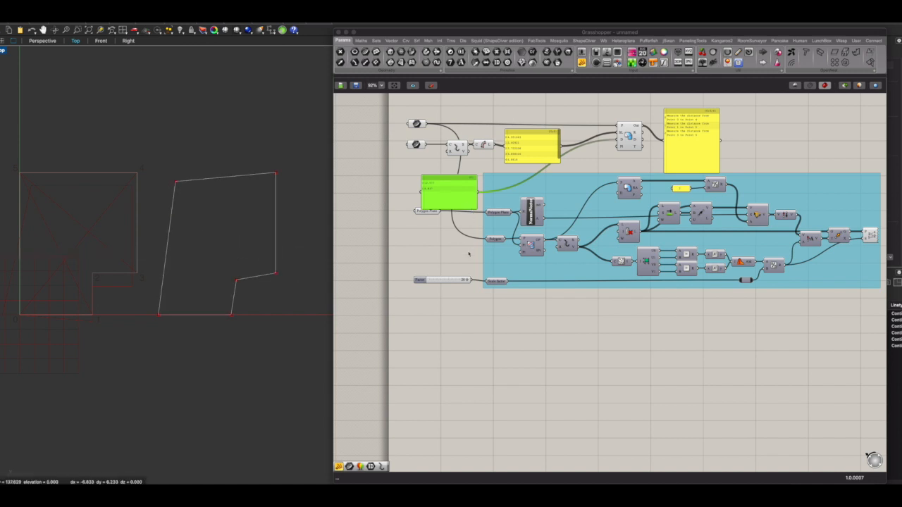
Step: Add 9.249 as the third line of the Grasshopper panel with the diagonal distances
double_click(449, 202)
left_click(419, 166)
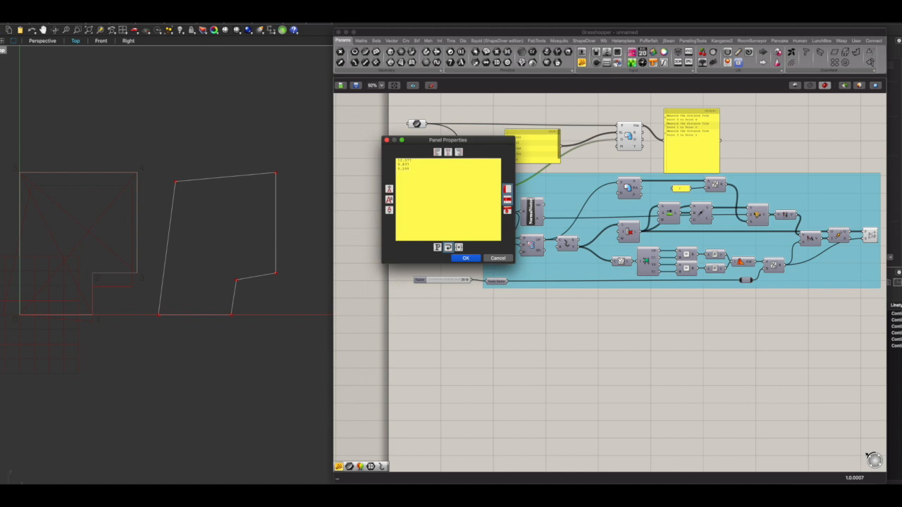
left_click(466, 258)
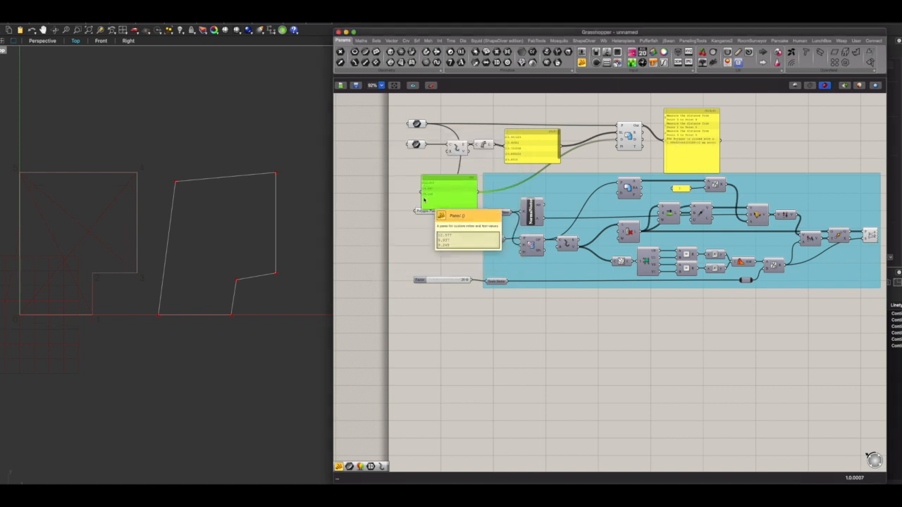
Step: Shift the output panel slightly up and add a Curve parameter beside it, fed by the script component's second output
left_click_drag(677, 158, 681, 146)
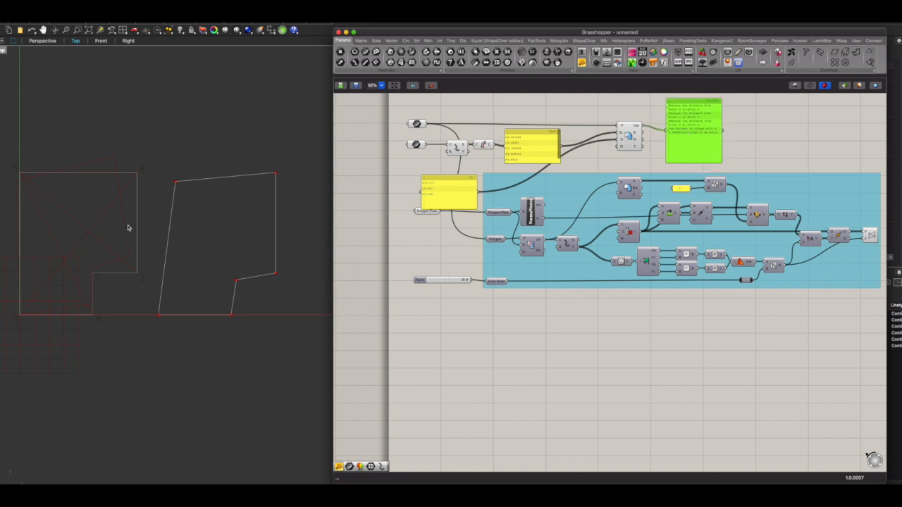
left_click_drag(364, 53, 769, 127)
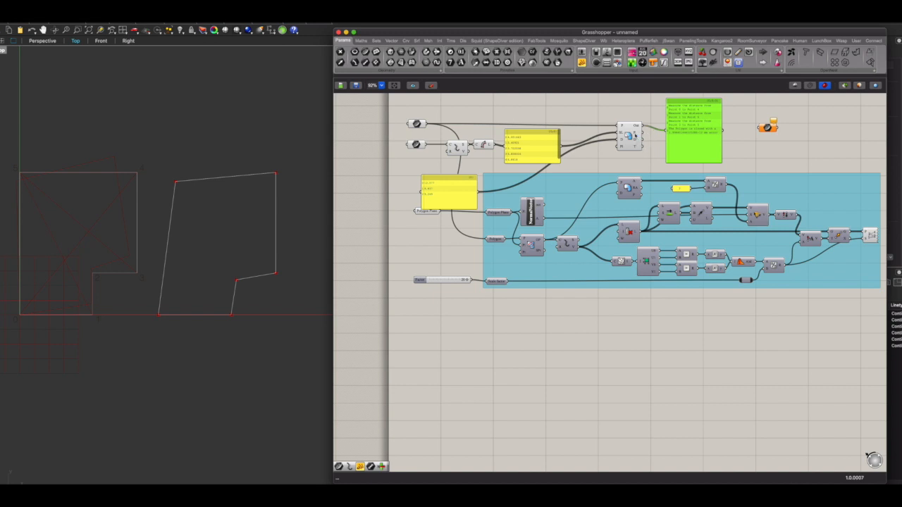
left_click_drag(643, 136, 757, 146)
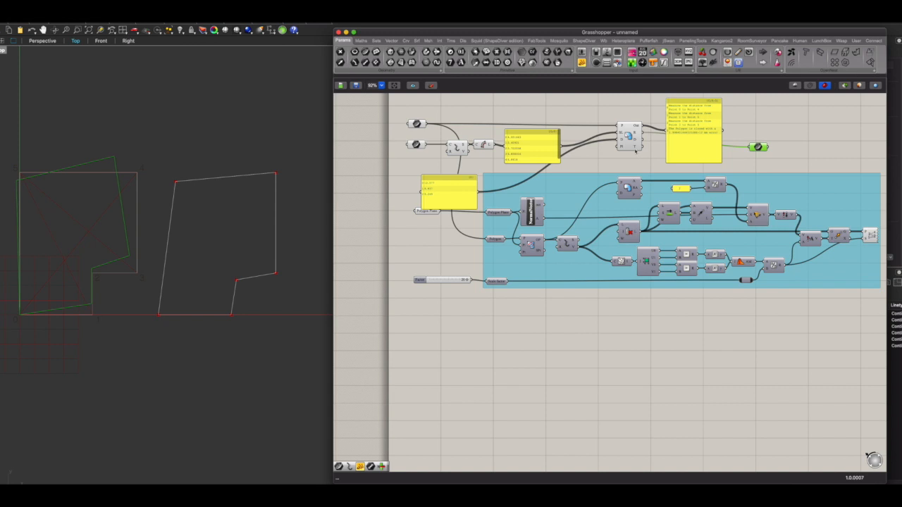
mouse_move(637, 149)
left_click_drag(758, 147, 753, 131)
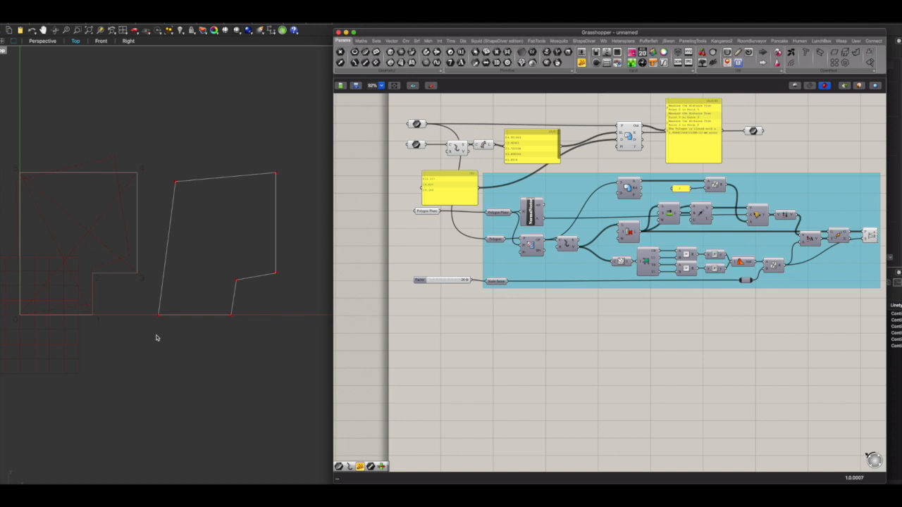
Step: Replace the first diagonal distance in the D input's panel with -1, keeping the other two values
double_click(438, 186)
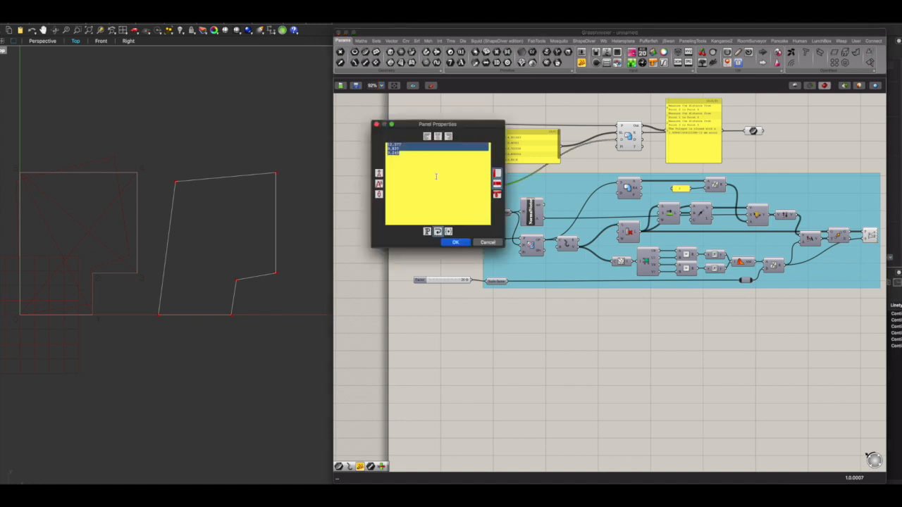
triple_click(410, 151)
left_click(406, 151)
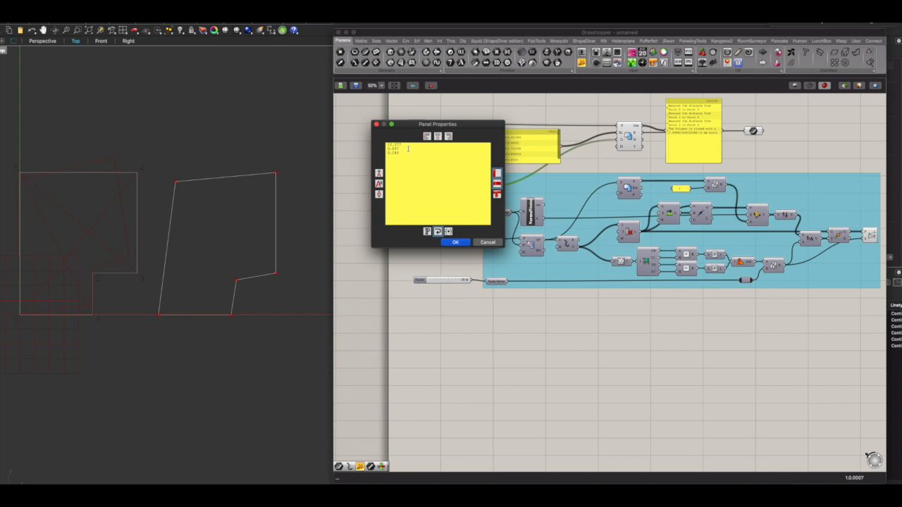
left_click_drag(403, 144, 381, 146)
left_click(455, 242)
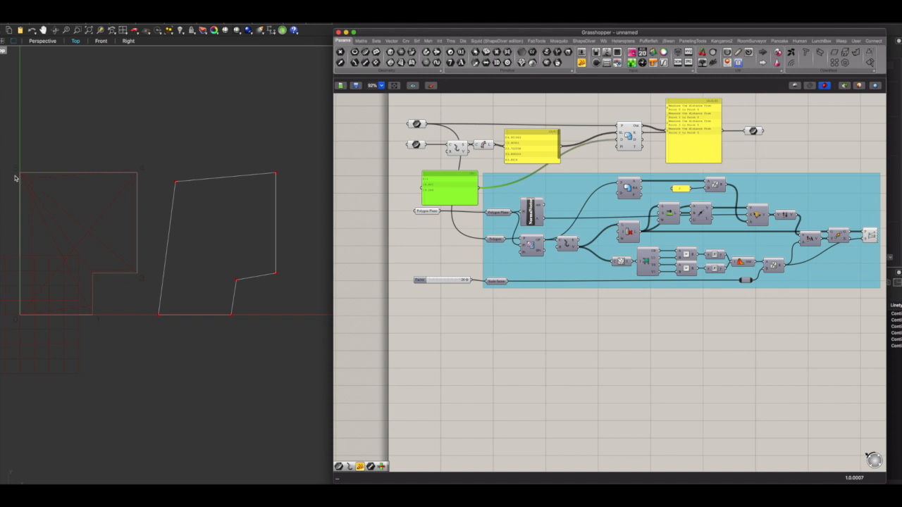
Step: Measure in Rhino the distance from the irregular polygon's inner notch corner to its upper-left vertex
left_click(217, 239)
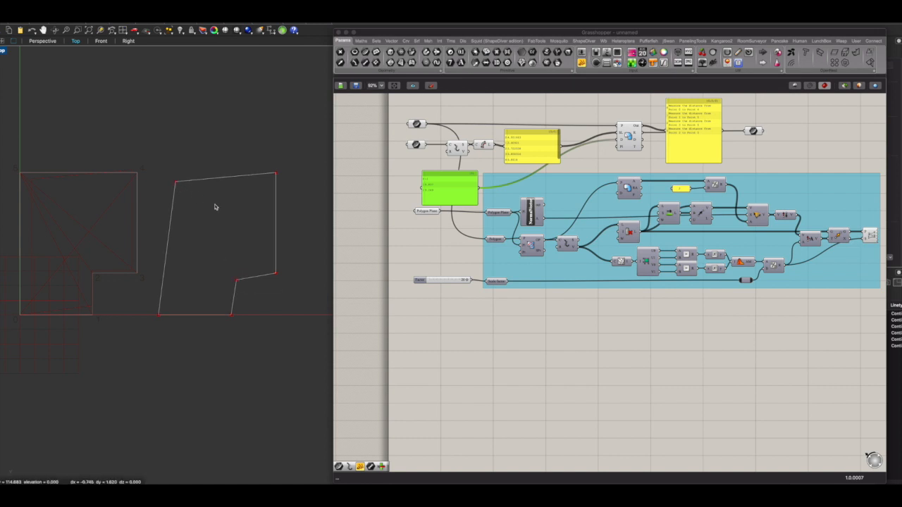
left_click(237, 280)
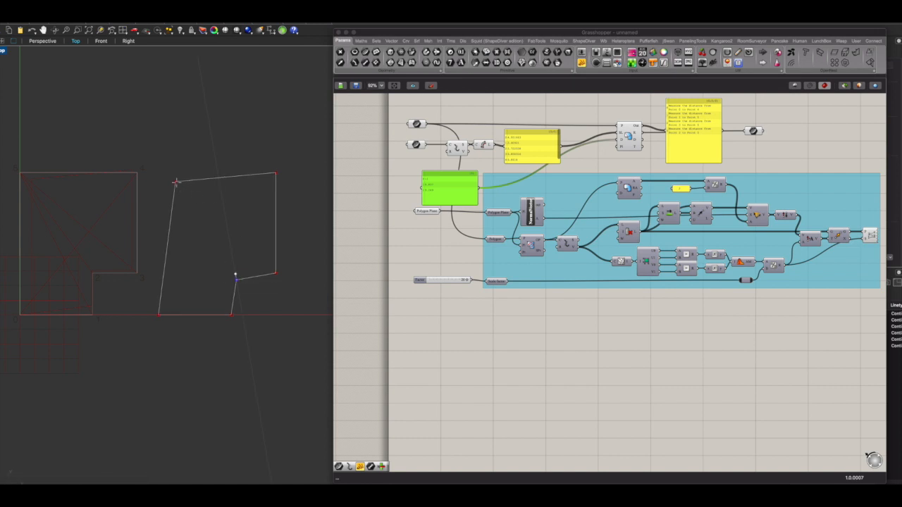
left_click(176, 183)
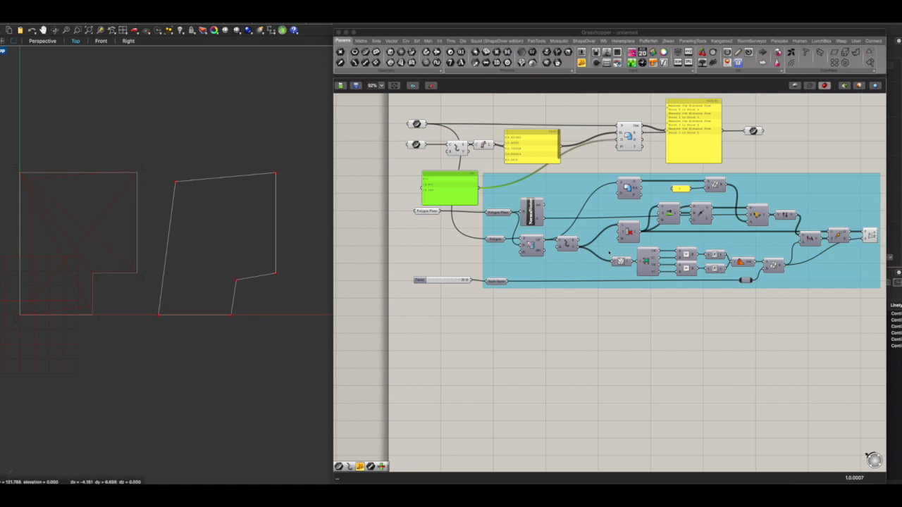
Step: Append the measured notch-corner diagonal as the fourth line of the Grasshopper panel feeding the D input
double_click(443, 193)
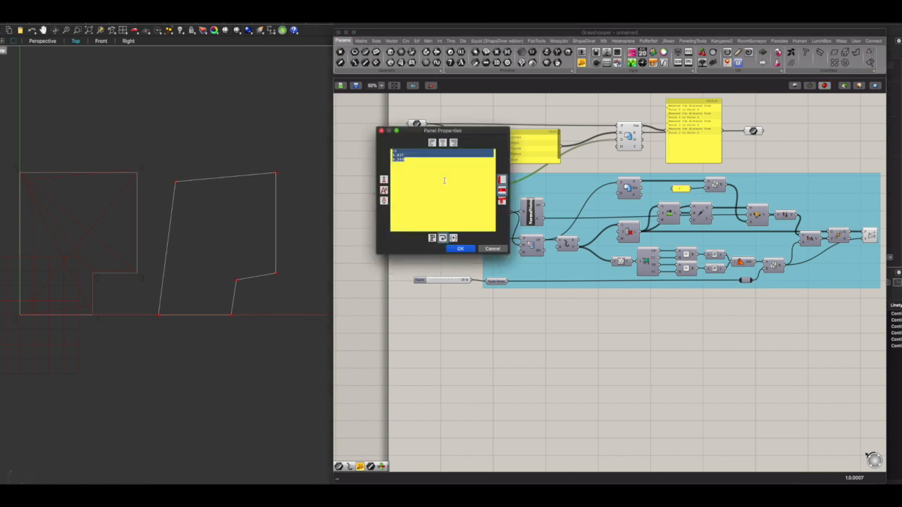
left_click(413, 161)
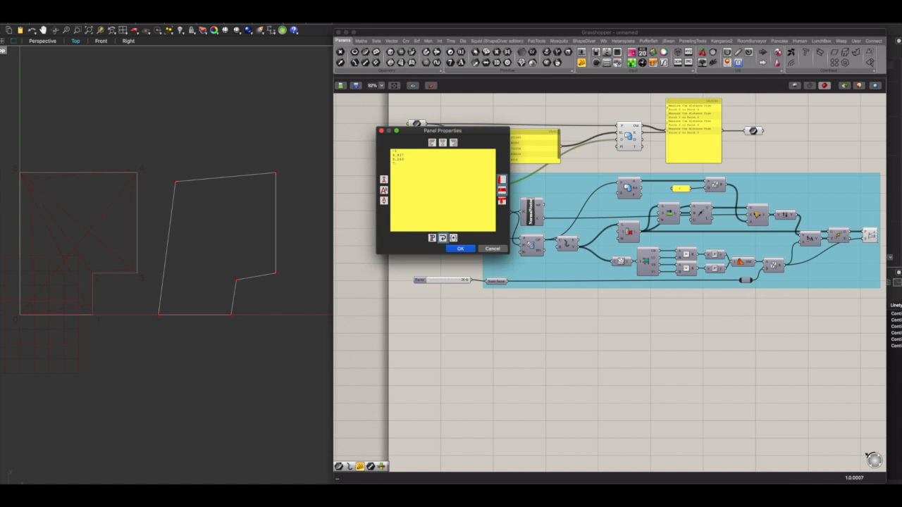
left_click(459, 249)
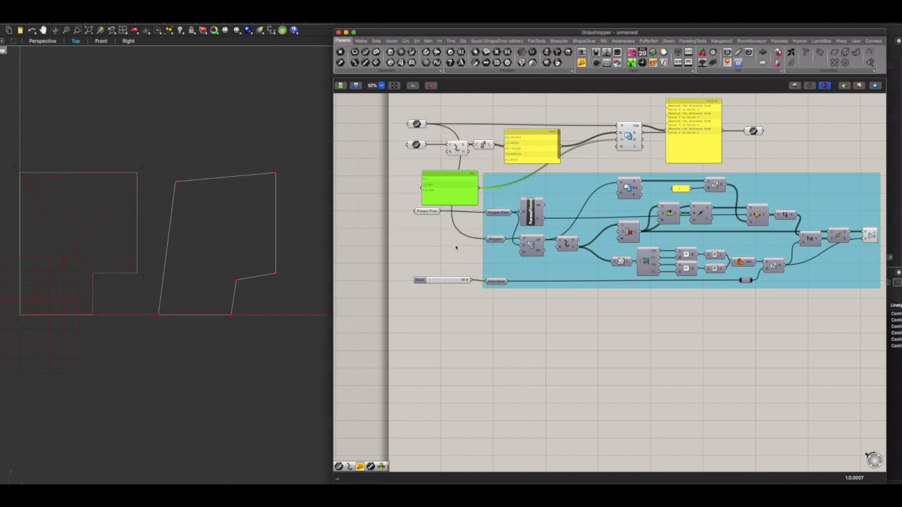